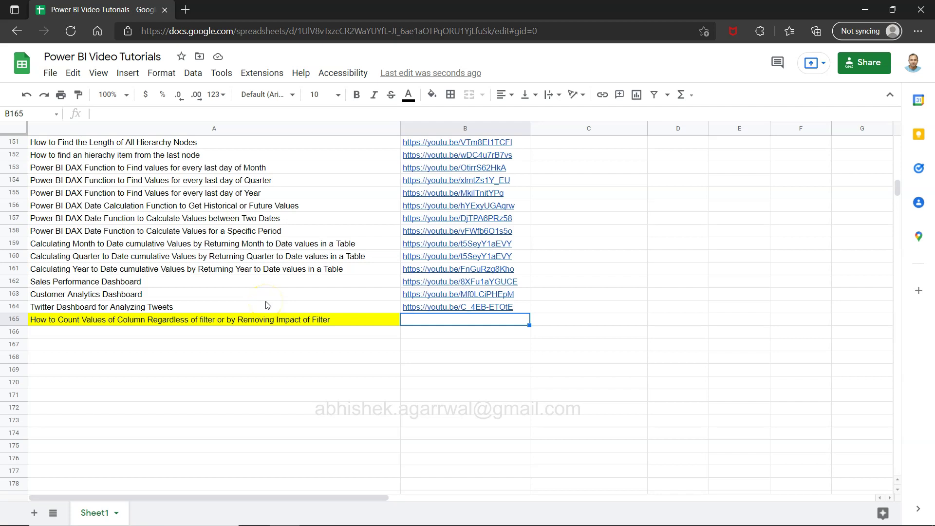
- Select the new tutorial title and the sheet's URL, then switch to Power BI Desktop
left_click(264, 323)
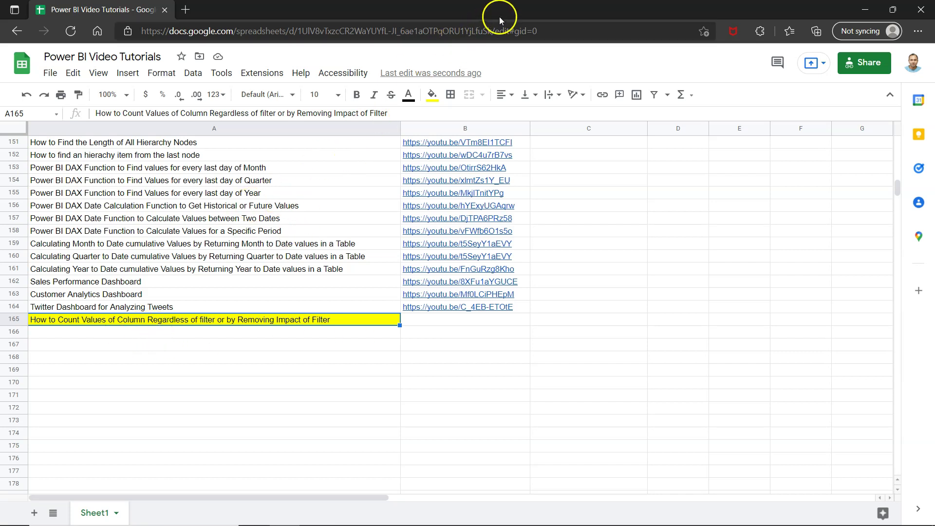
left_click(512, 31)
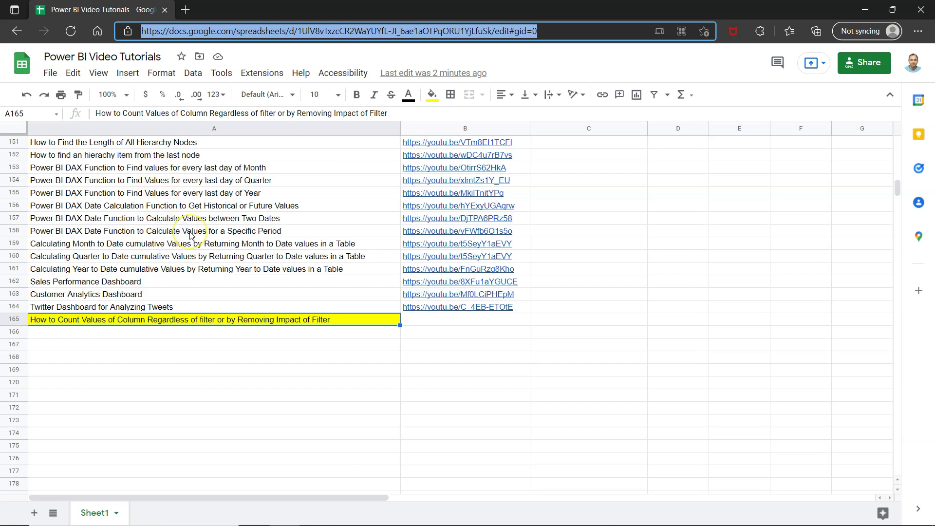
scroll(190, 235, "up", 20)
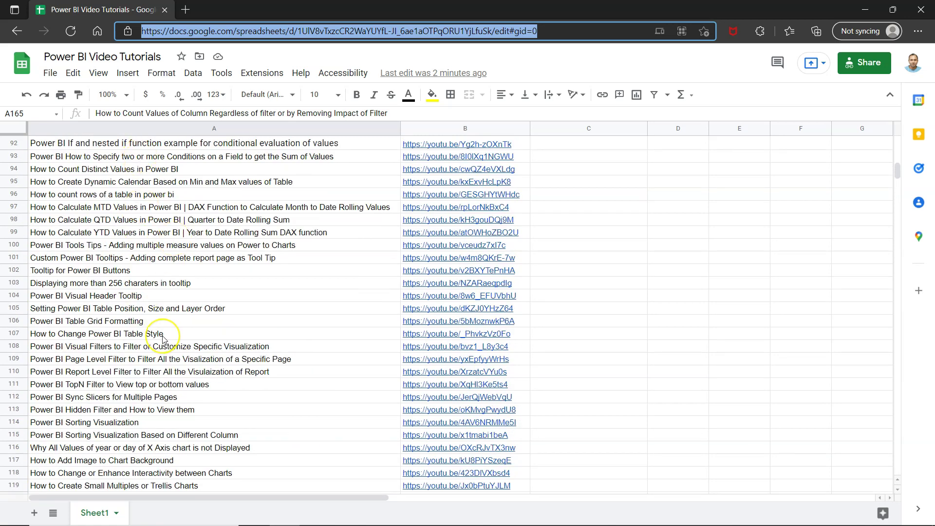
scroll(162, 339, "up", 15)
scroll(162, 339, "up", 6)
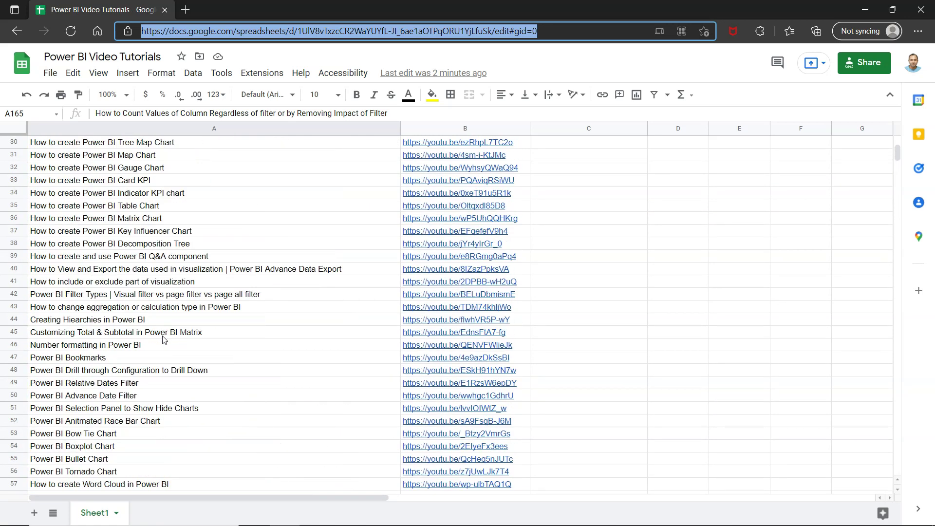
scroll(162, 340, "down", 20)
scroll(162, 339, "down", 10)
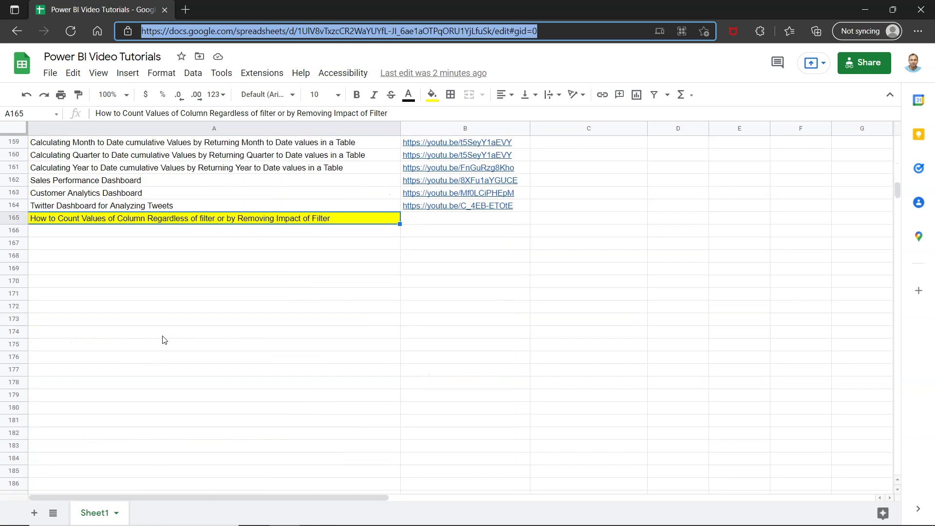
key("alt+Tab")
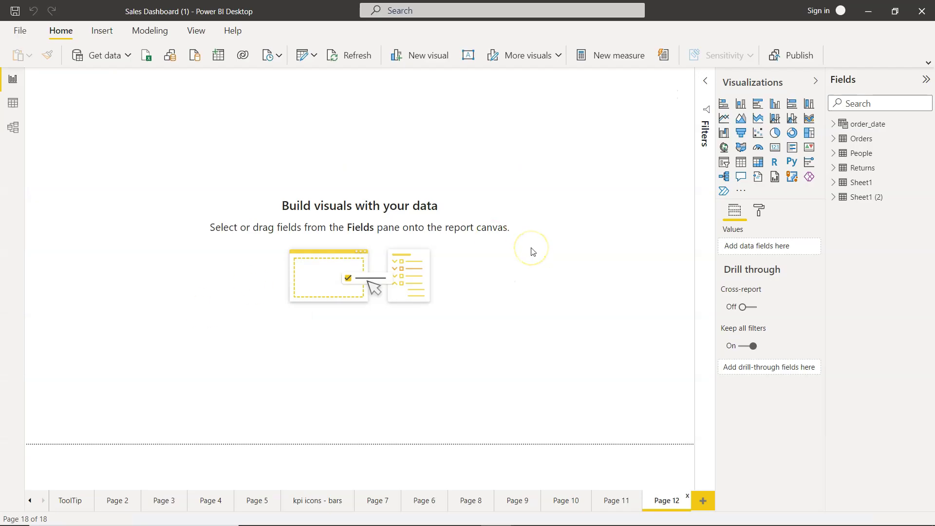
- Expand Orders and add a card showing total Sales ($2.3M) near the page centre
left_click(833, 140)
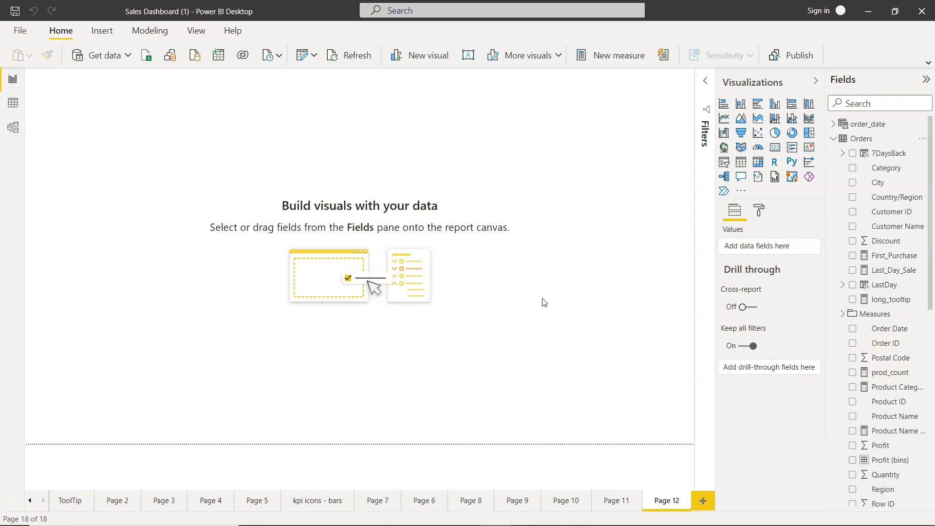
left_click(805, 170)
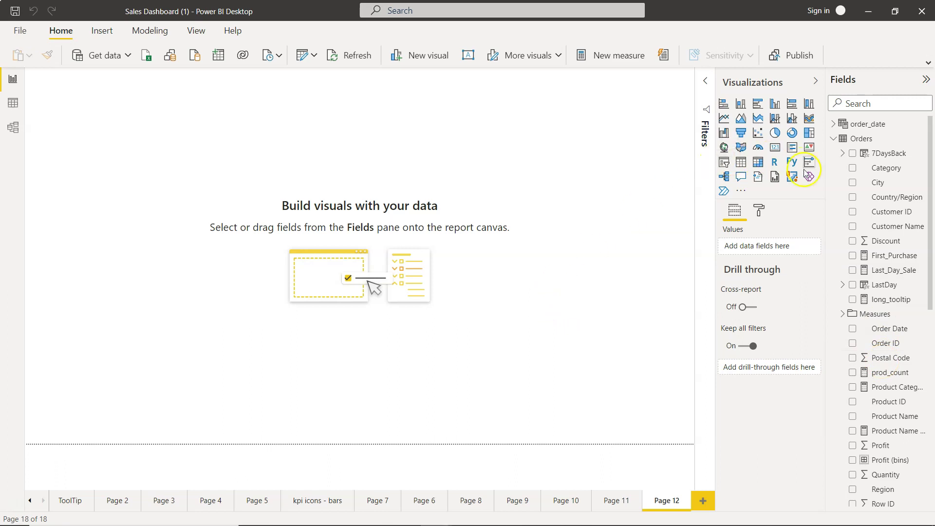
left_click(774, 148)
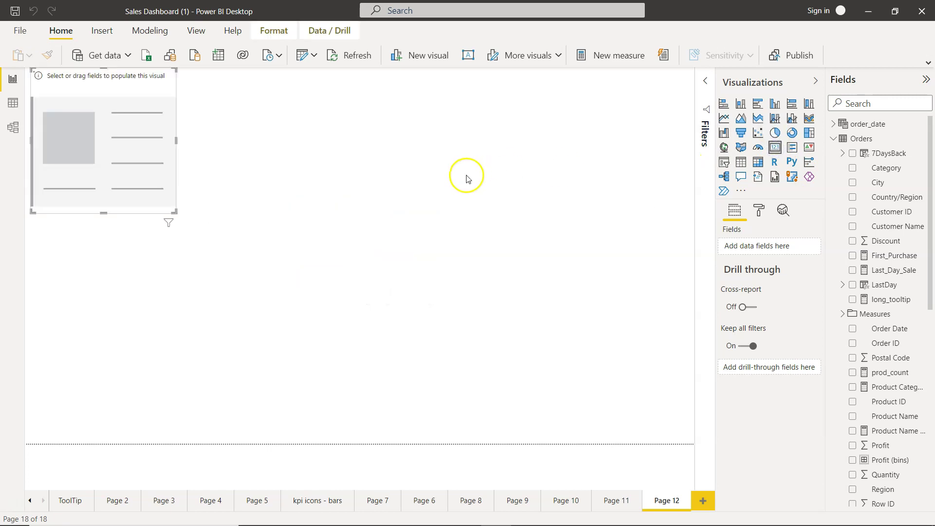
left_click_drag(139, 135, 363, 204)
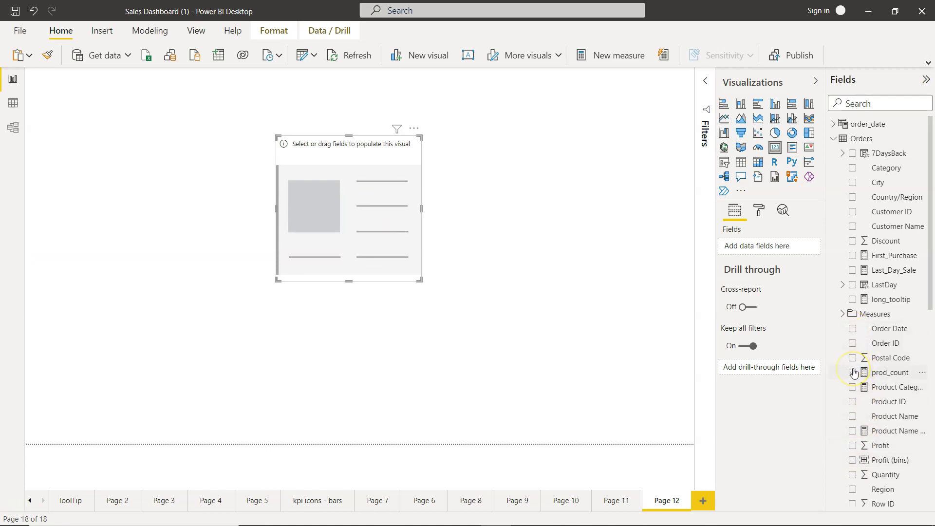
scroll(853, 389, "down", 3)
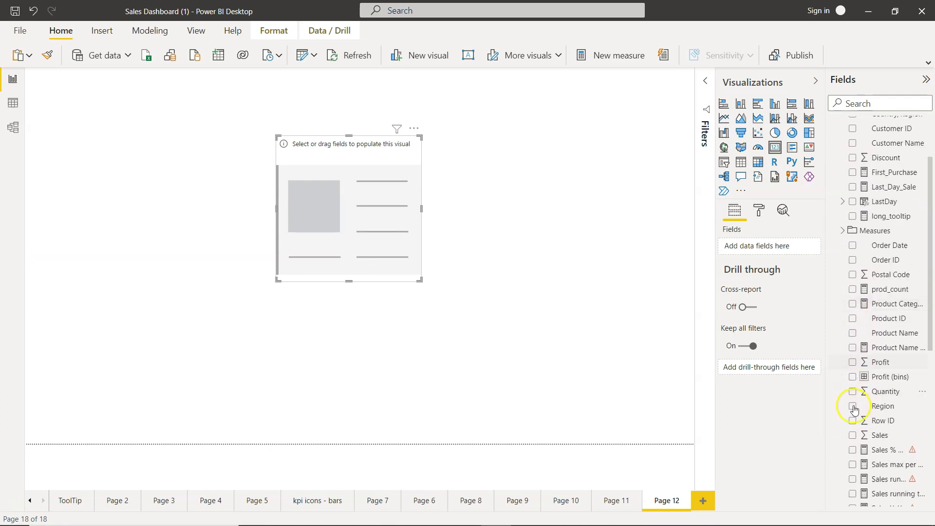
left_click(851, 435)
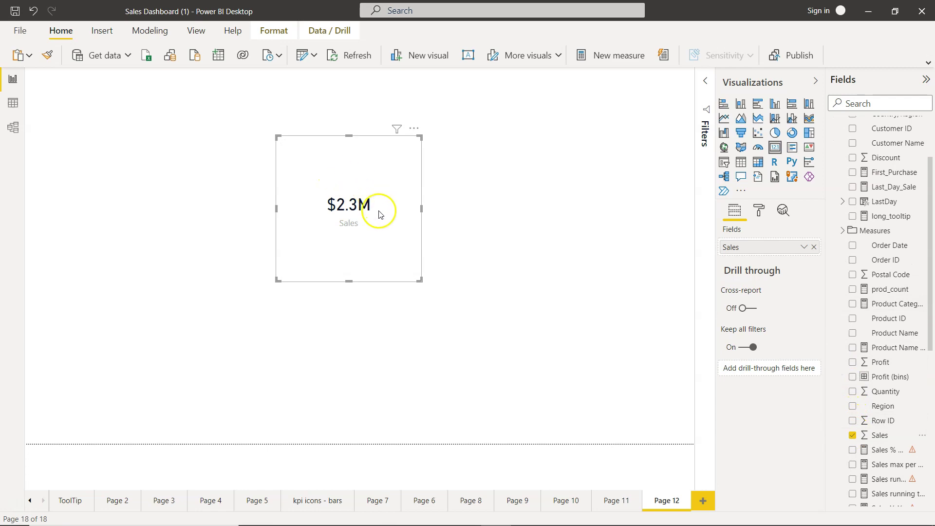
left_click_drag(421, 136, 476, 178)
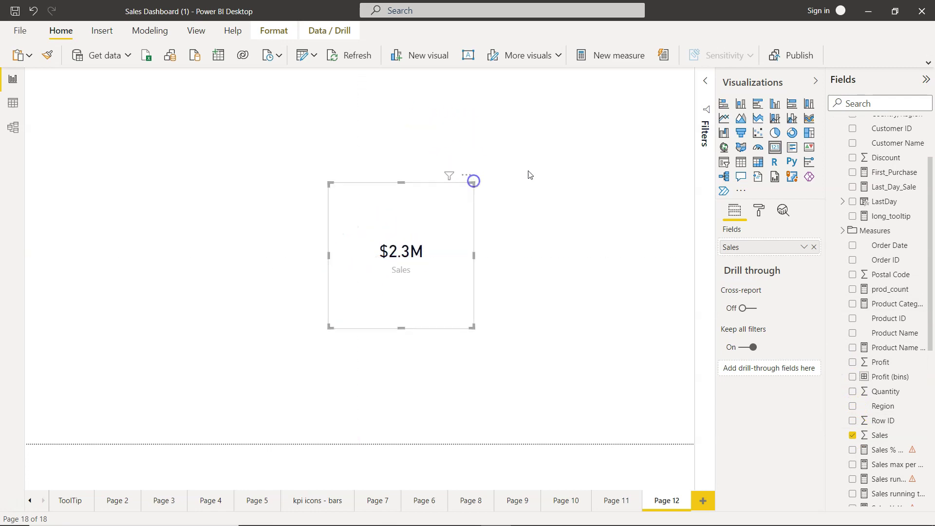
- Add a slicer left of the Sales card and set it to the Category field
left_click(573, 166)
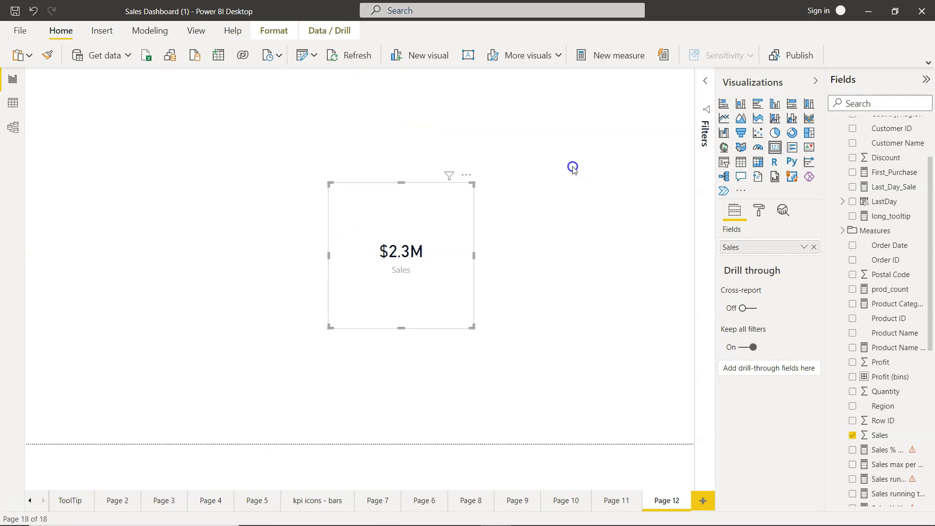
left_click(723, 161)
left_click_drag(194, 161, 231, 223)
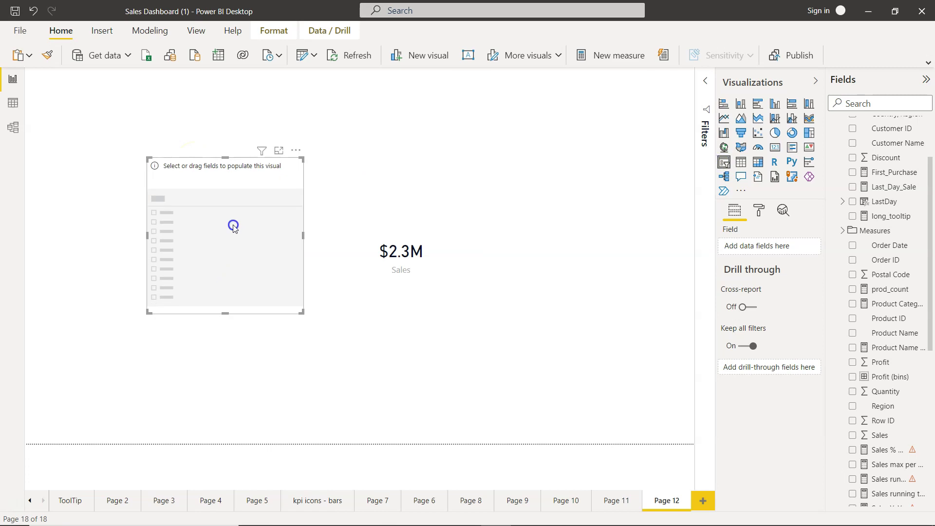
scroll(872, 160, "up", 3)
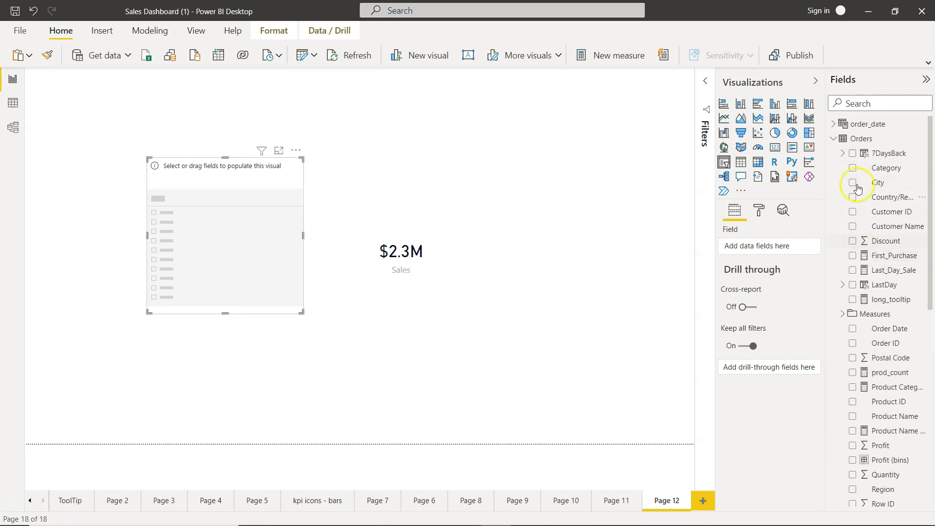
left_click(852, 168)
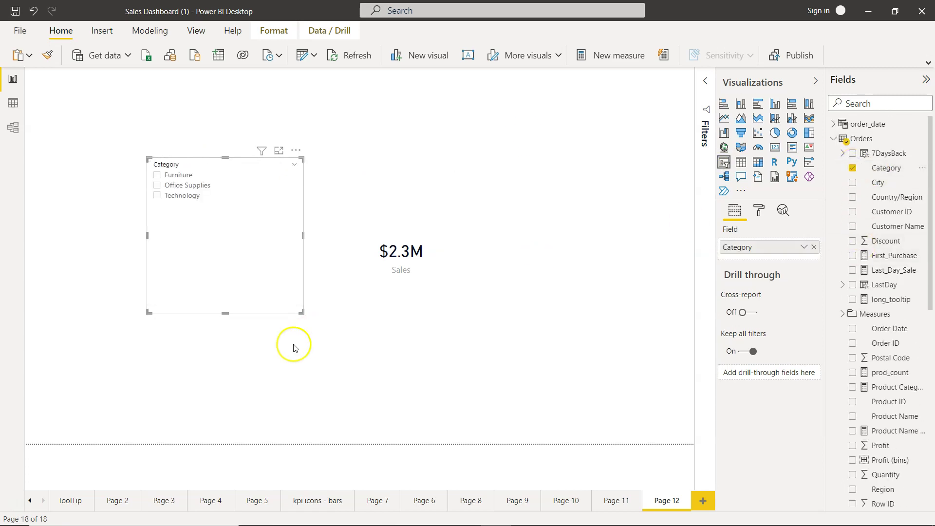
- Test Furniture, Office Supplies and Technology filters, clear them, and shorten the Category slicer
left_click(183, 176)
left_click_drag(393, 238, 369, 208)
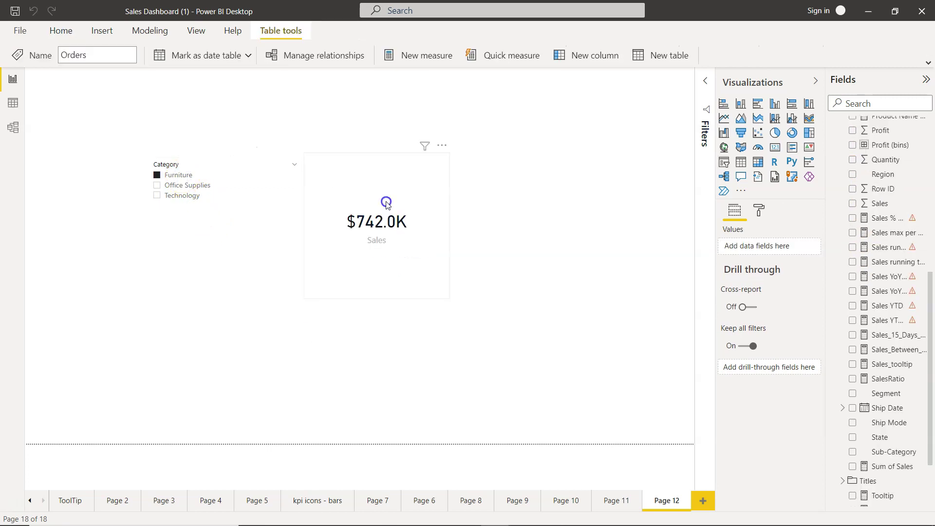
left_click(184, 186)
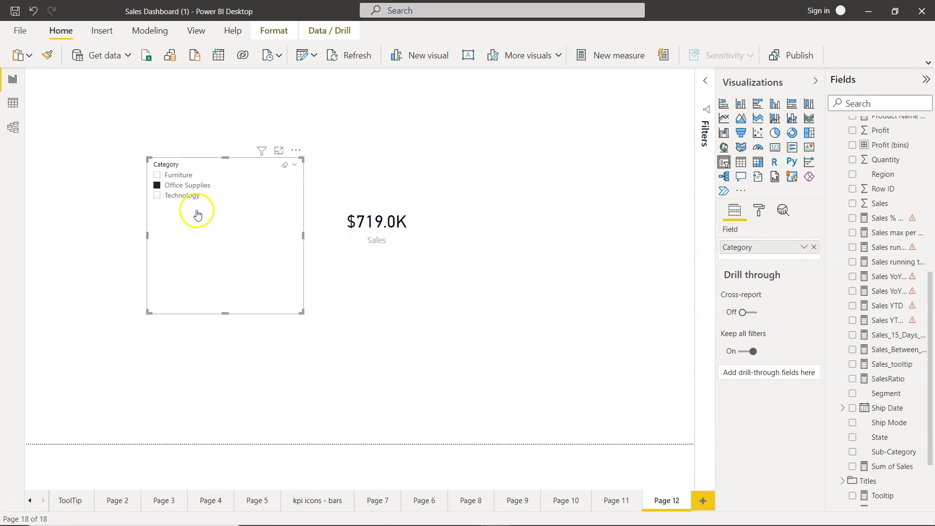
left_click(184, 199)
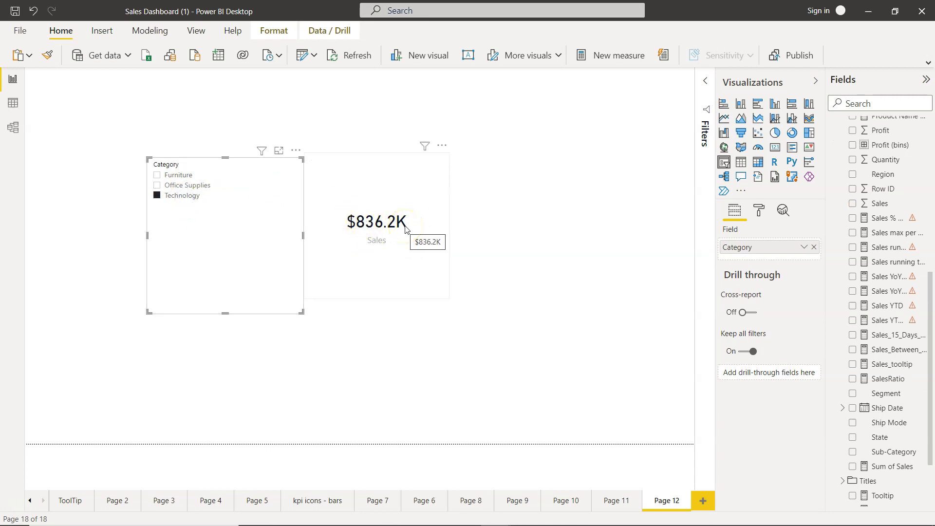
left_click(420, 264)
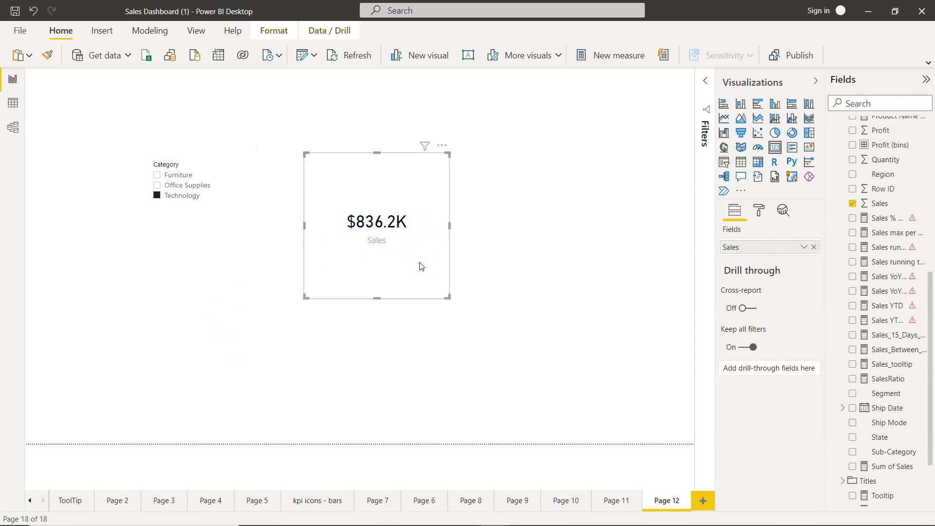
left_click(170, 198)
left_click(352, 223)
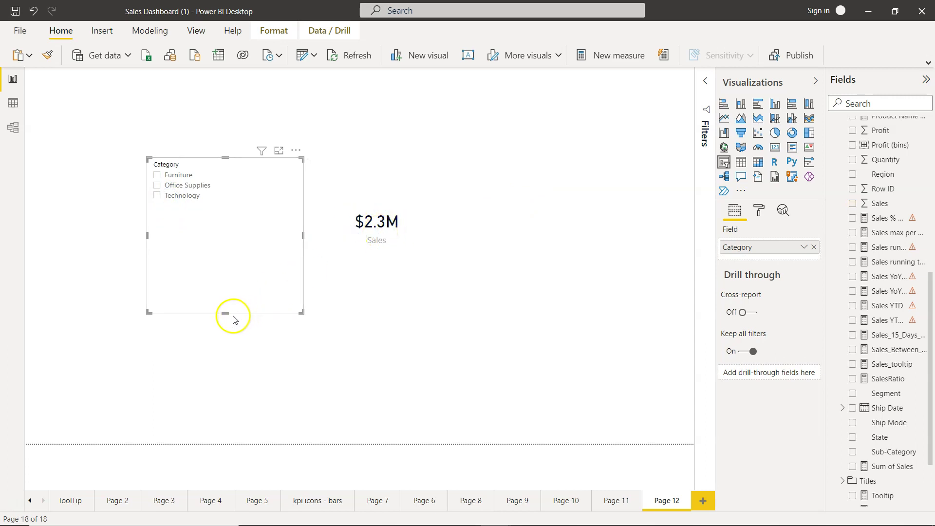
left_click_drag(227, 306, 227, 278)
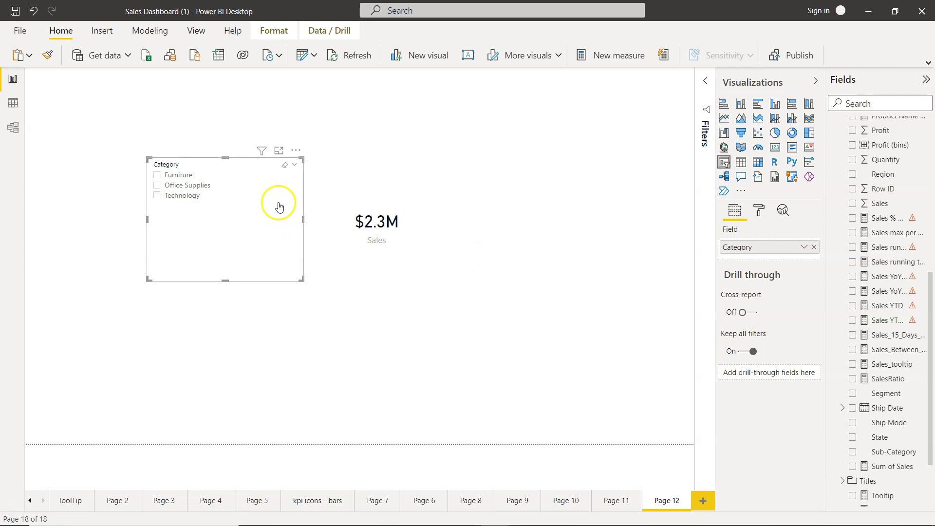
- Start a new measure 'Sales wo Filter = CALCULATE(SUM(Orders[Sales]),ALLEXCEPT('
left_click(617, 191)
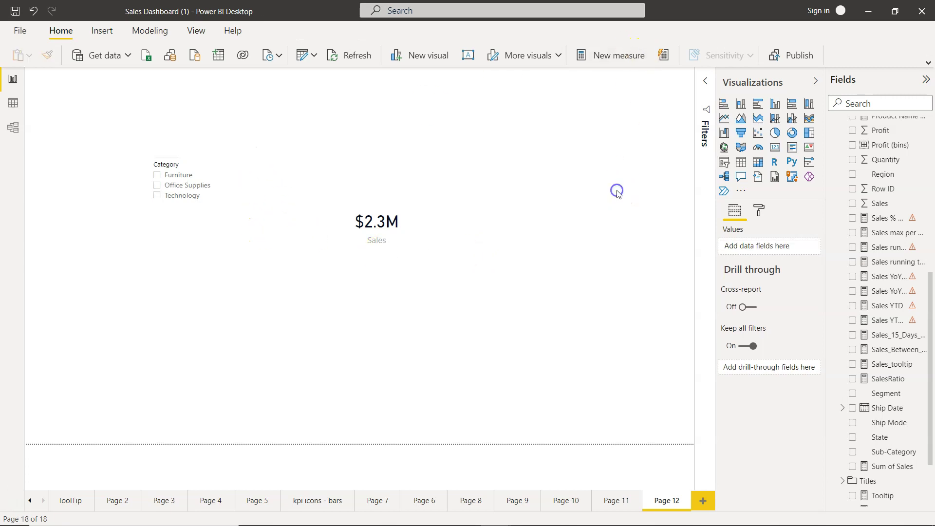
left_click(617, 59)
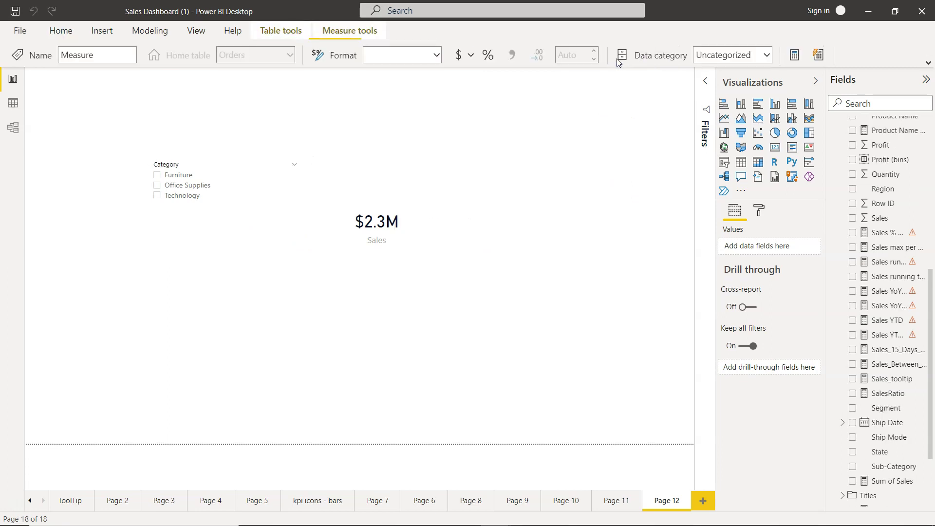
type("Sale")
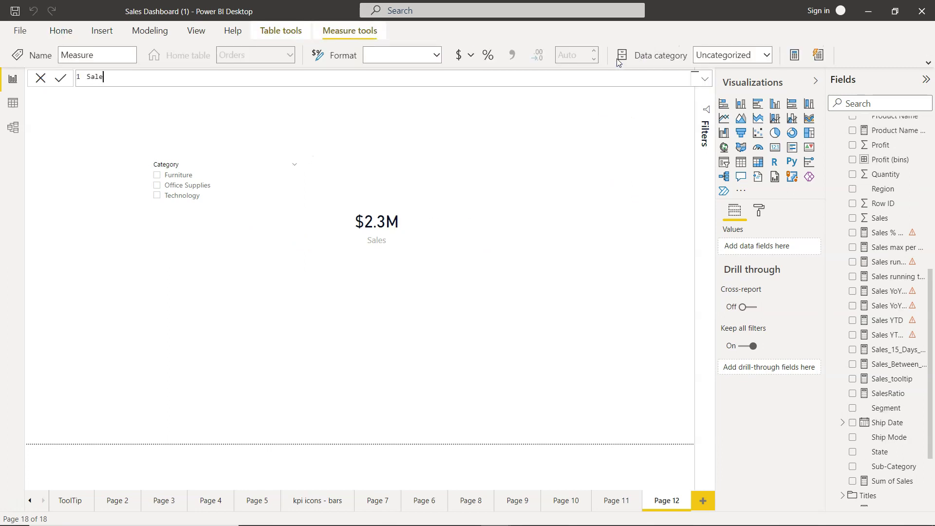
type("s wo Filter =")
type("CAL")
key("Tab")
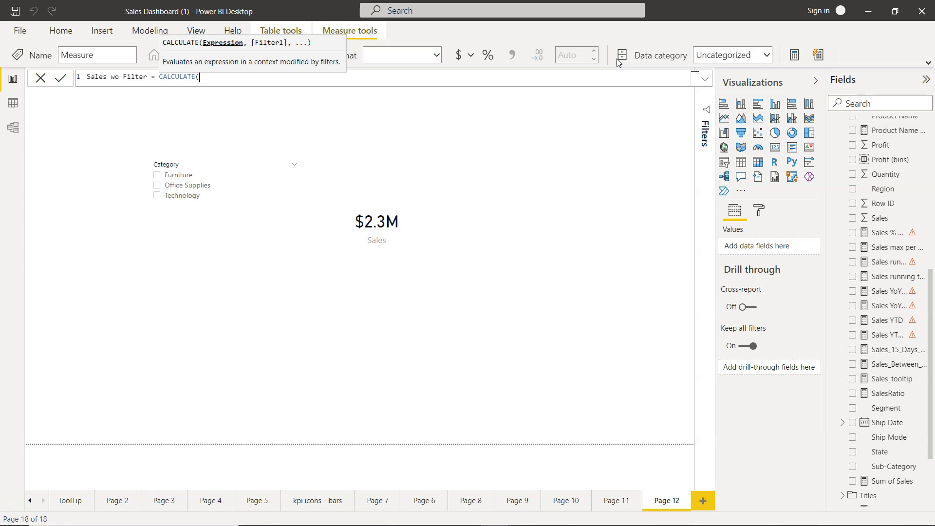
type("SUM(Orders[Sales]")
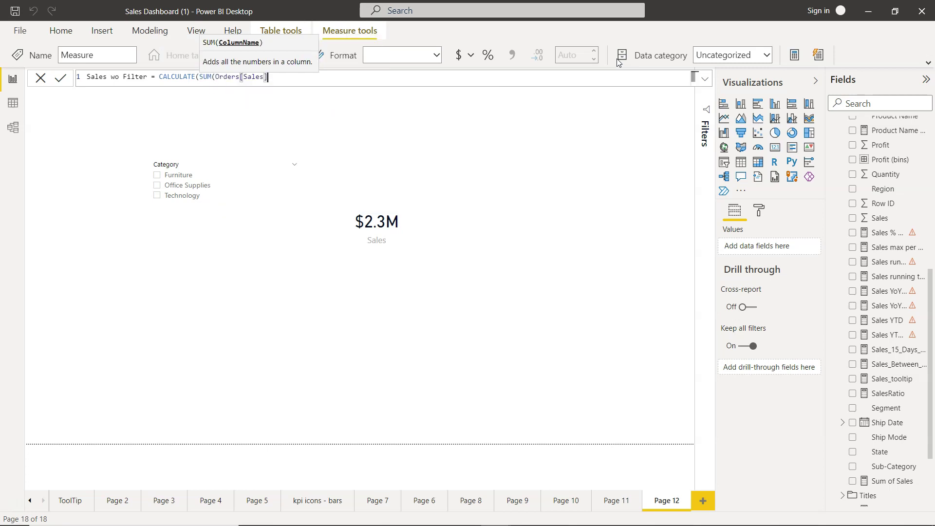
type("),")
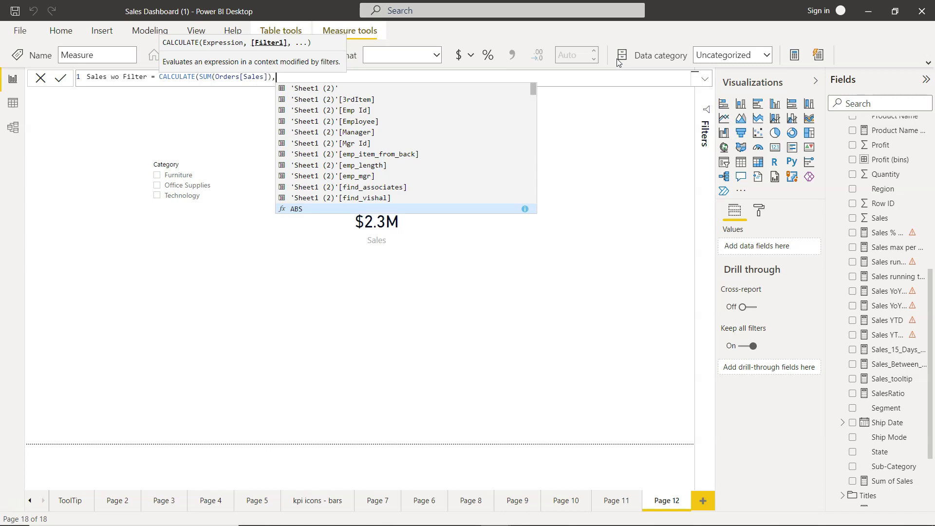
type("allex")
key("Tab")
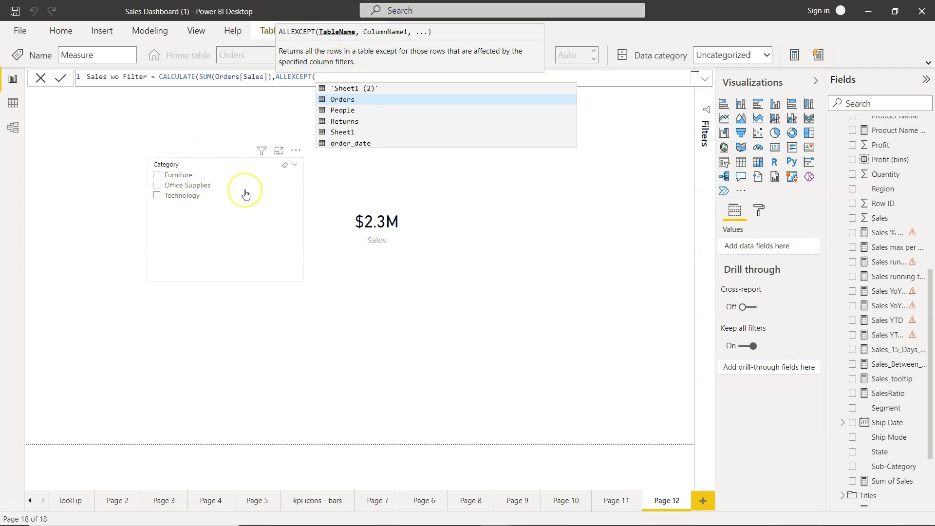
- Complete ALLEXCEPT with Orders and Orders[Sales], then close the parentheses
left_click(297, 81)
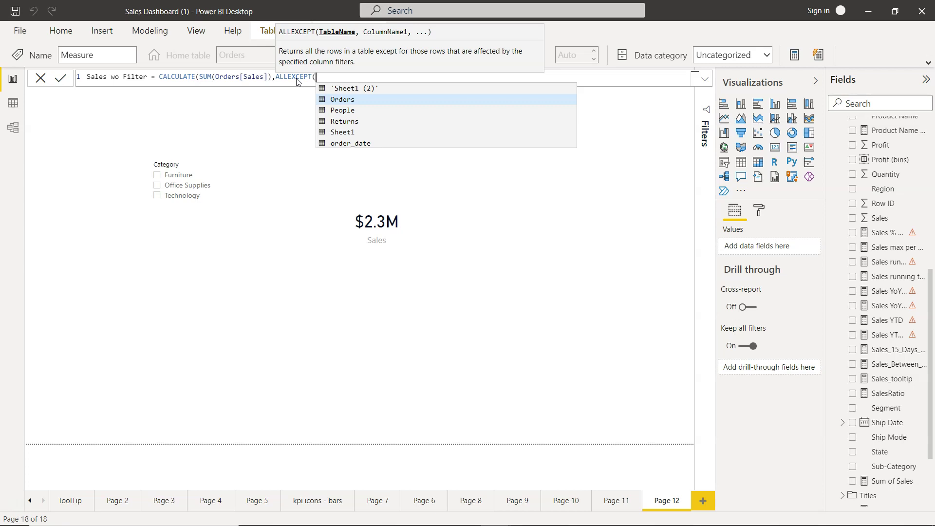
type("orde")
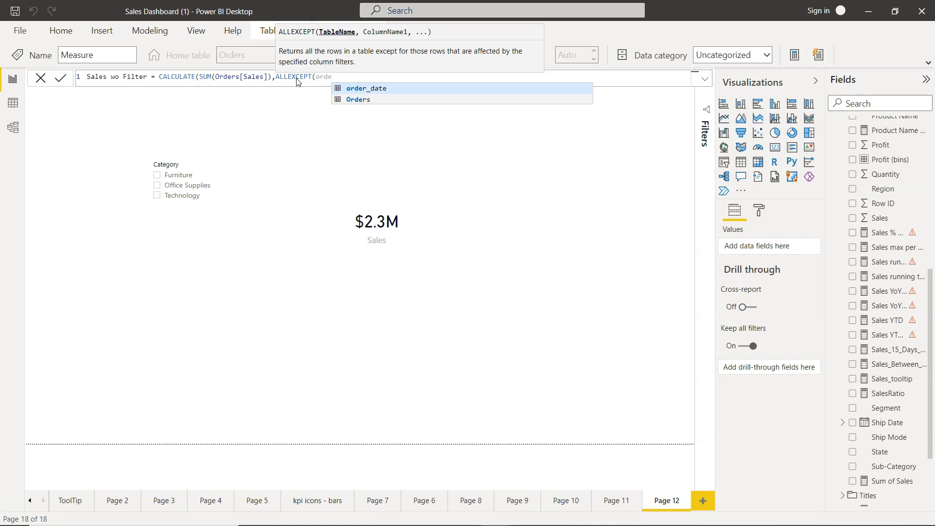
key("Down")
key("Tab")
type(",")
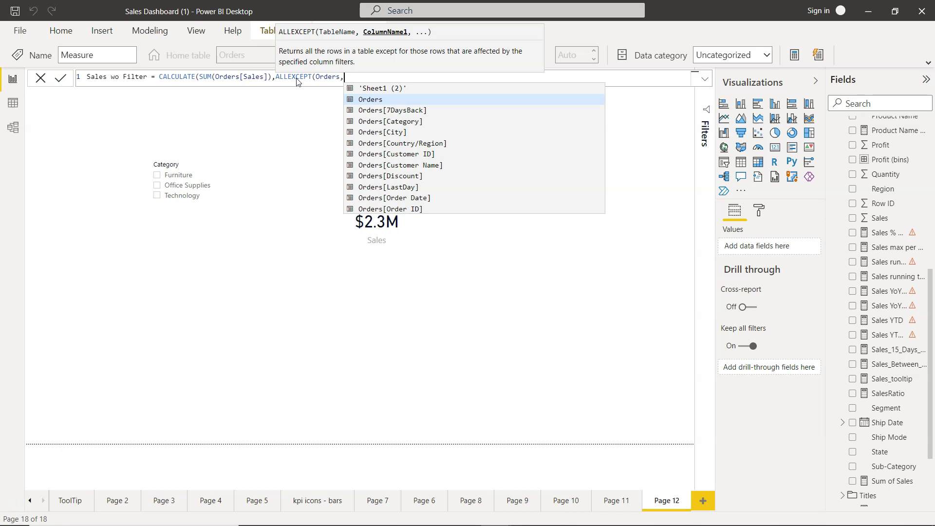
key("Down")
key("Down")
key("Down")
key("Down")
key("Down")
key("Down")
key("Down")
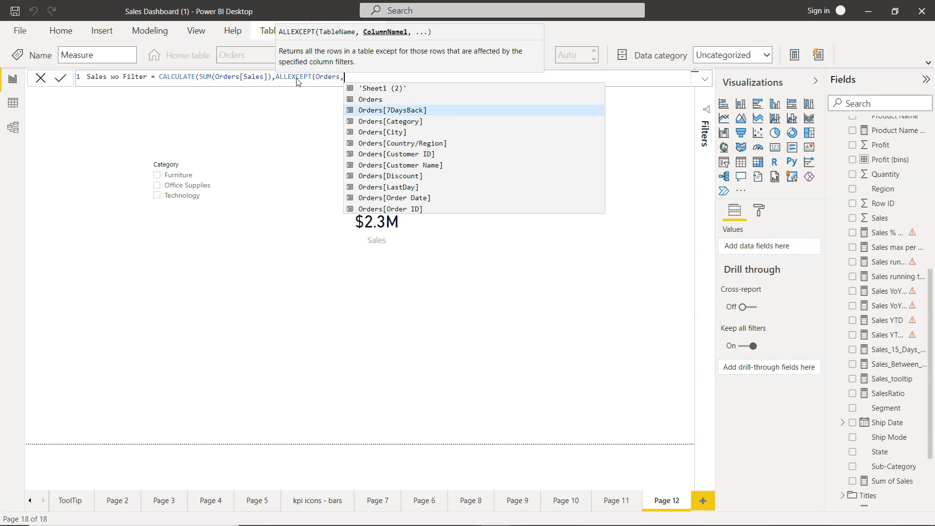
key("Down")
key("Down")
key("Down")
key("Down")
key("Down")
key("Down")
key("Down")
key("Down")
key("Down")
key("Down")
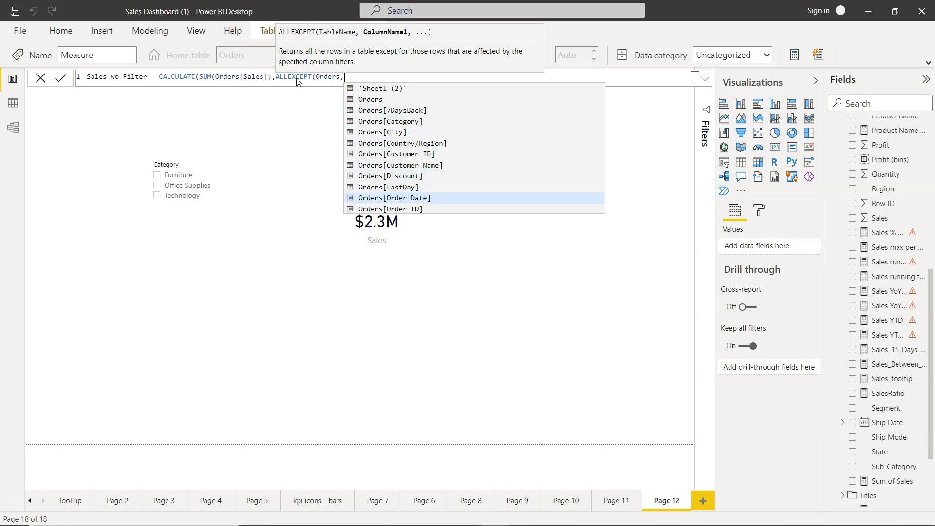
key("Down")
key("Down")
key("Down")
key("Down")
key("Down")
key("Down")
key("Down")
key("Down")
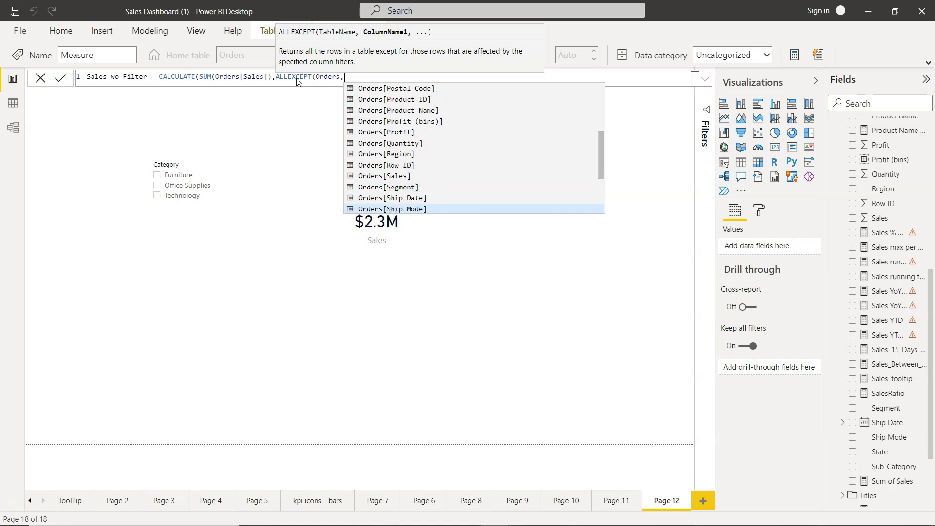
key("Up")
key("Up")
key("Up")
key("Up")
key("Up")
key("Up")
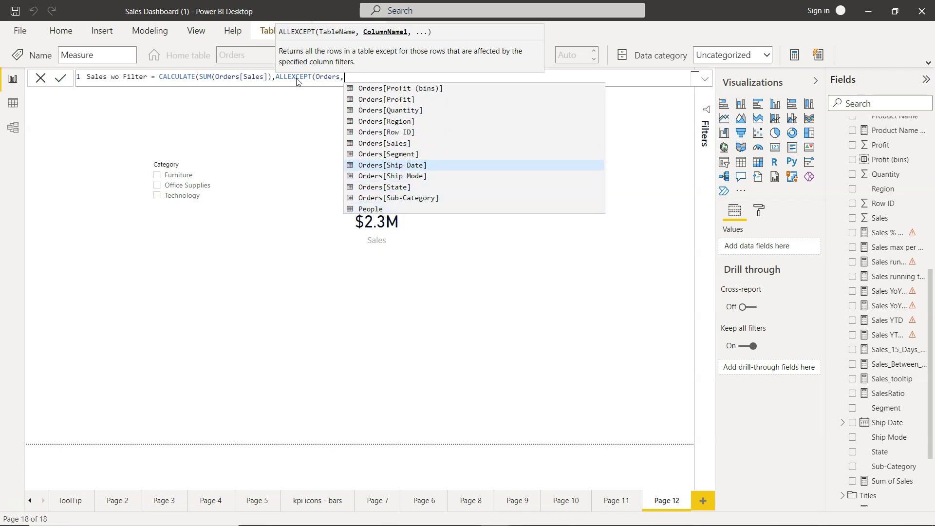
key("Tab")
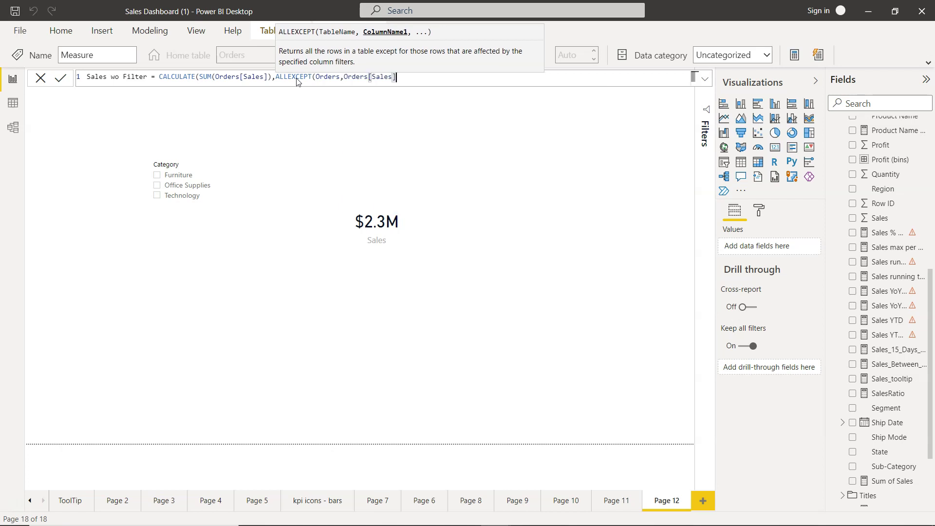
type(")")
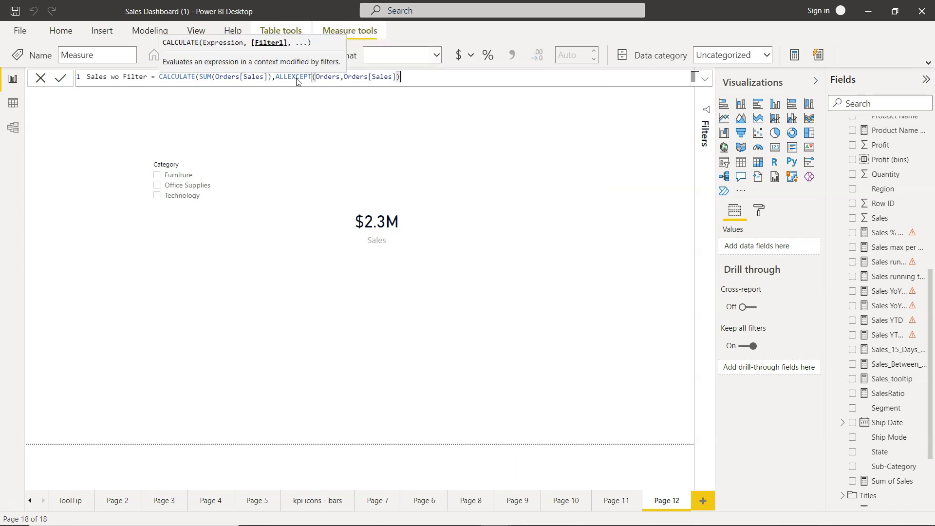
type(")")
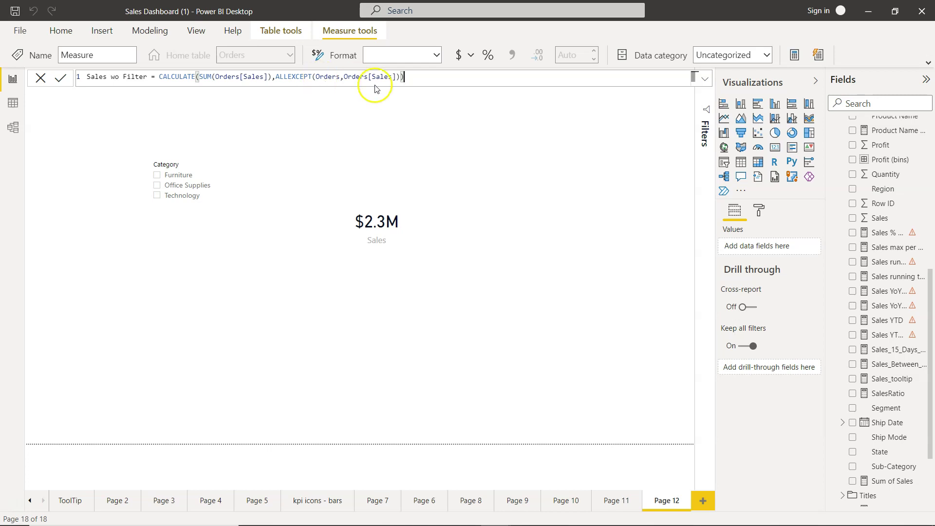
- Commit the Sales wo Filter measure and show it as a 2.30M card beside Sales
left_click(61, 79)
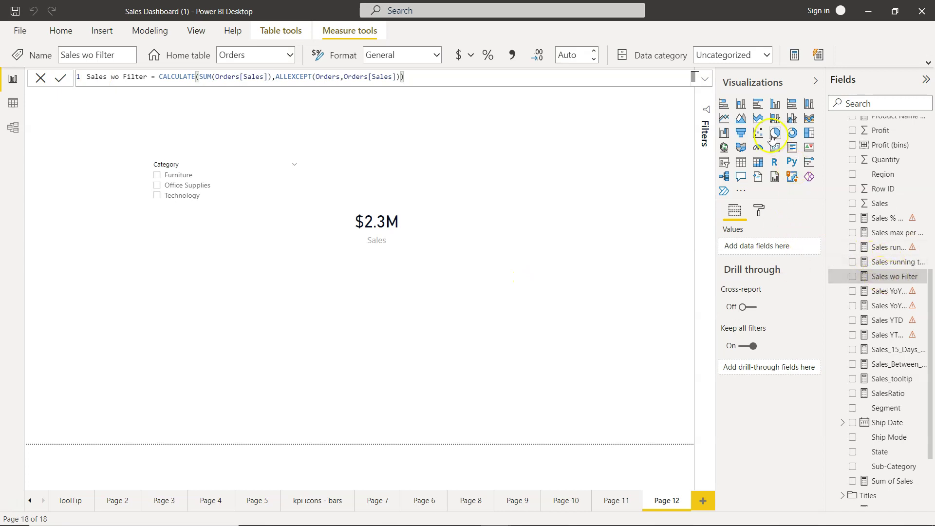
left_click(776, 152)
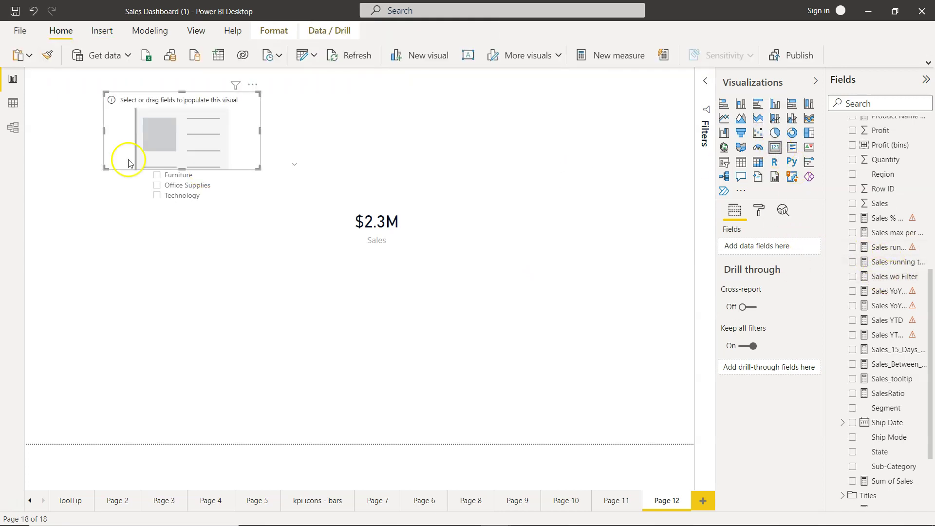
left_click_drag(167, 119, 501, 204)
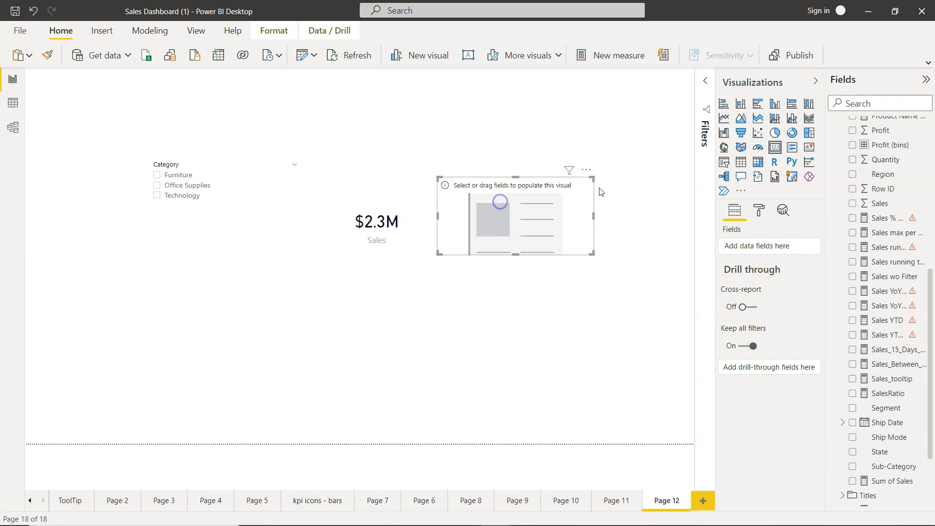
left_click(852, 276)
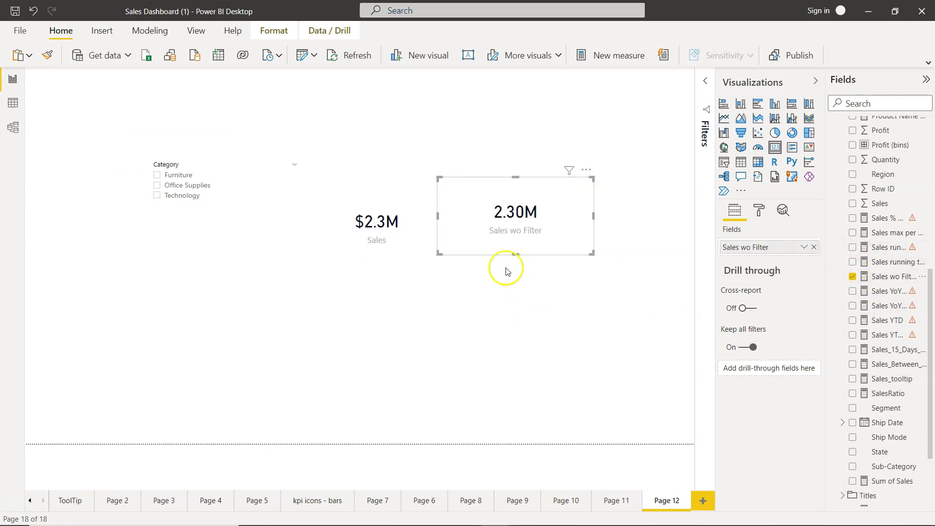
left_click(365, 225)
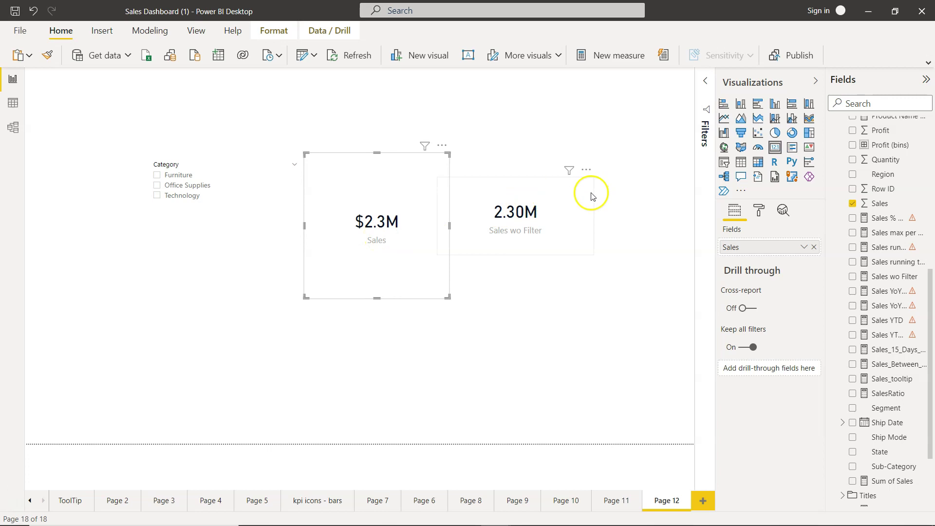
left_click(564, 217)
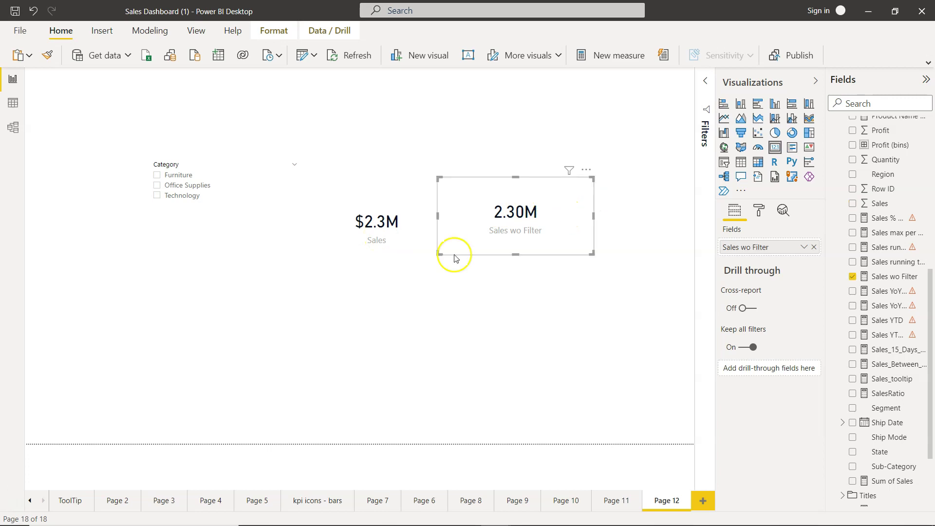
- Try Furniture, then filter Category to Office Supplies: Sales $719.0K, Sales wo Filter 2.30M
left_click(164, 176)
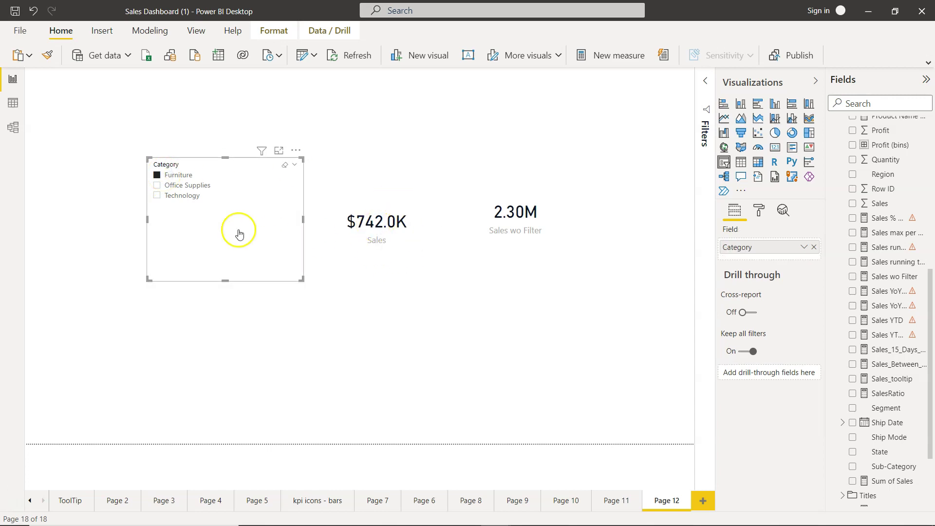
left_click(202, 186)
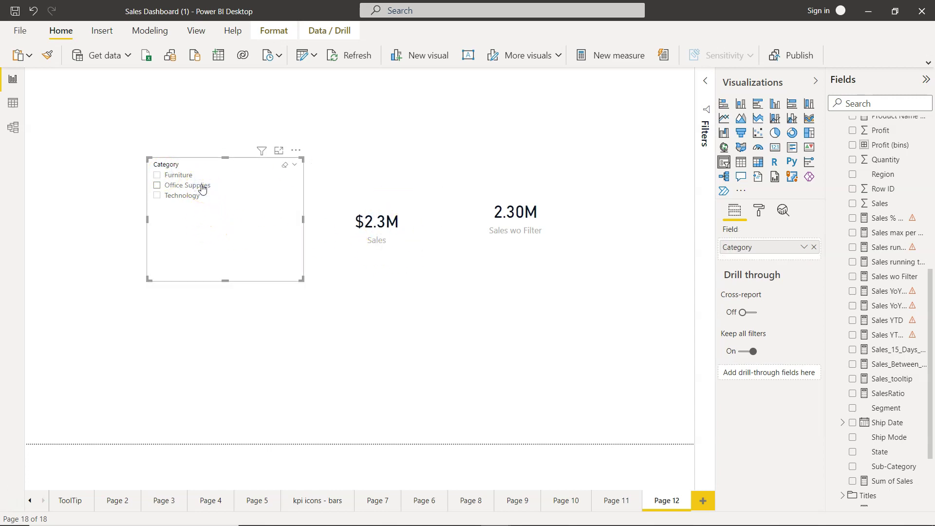
left_click(199, 185)
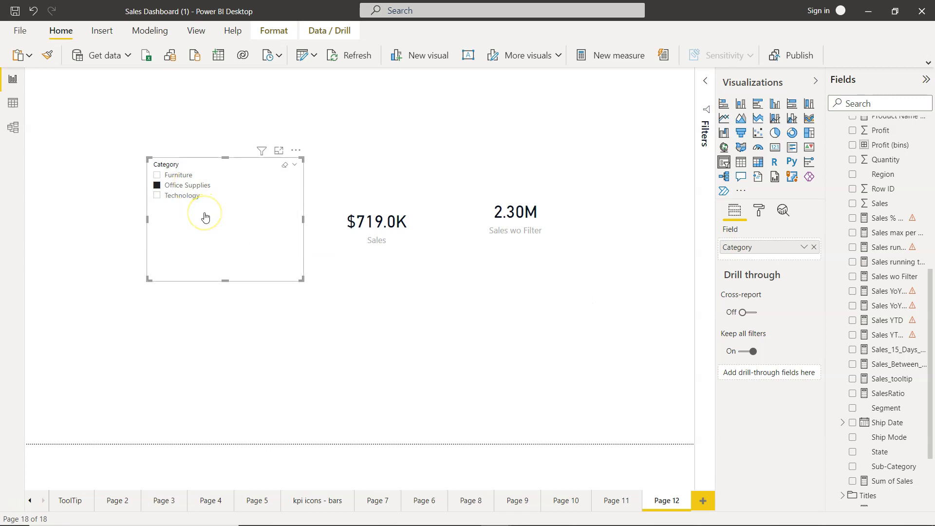
left_click(586, 127)
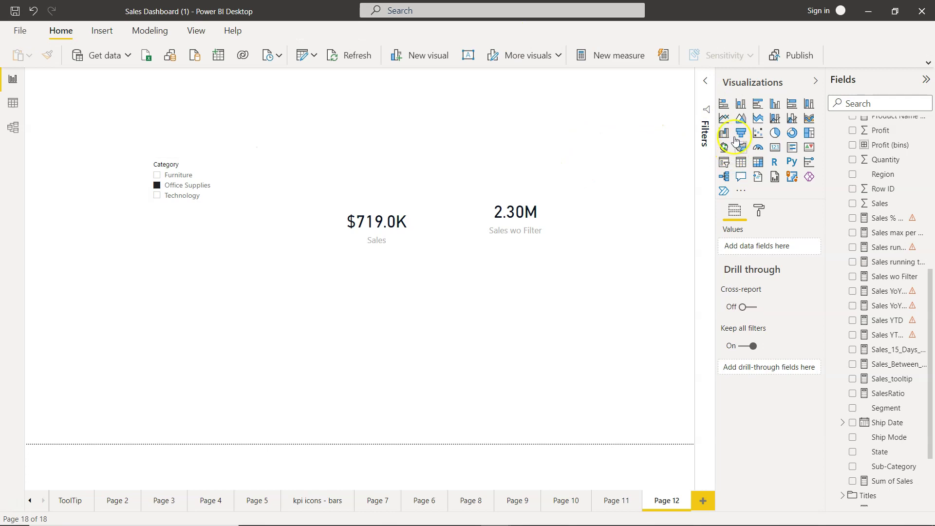
- Add a Region slicer and select Central, dropping Sales to $167.0K while Sales wo Filter stays 2.30M
left_click(724, 161)
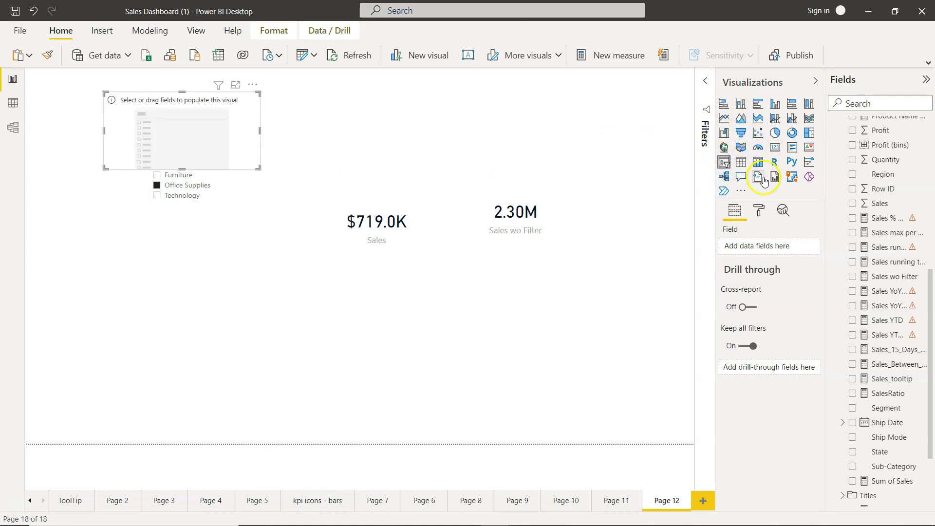
left_click(852, 174)
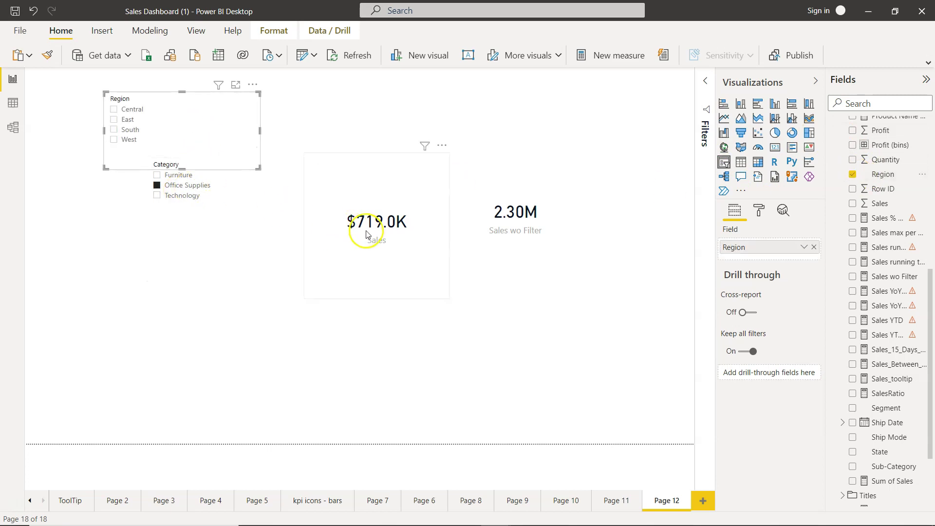
mouse_move(366, 234)
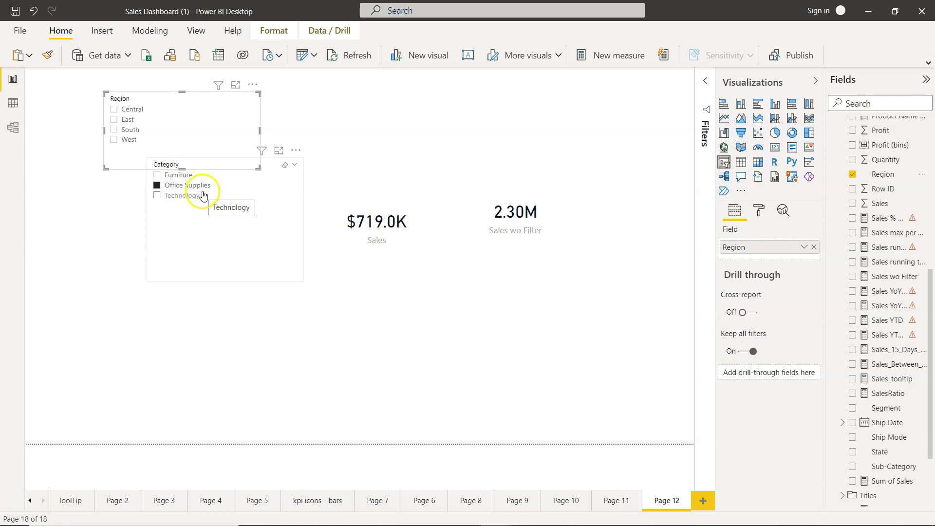
left_click(121, 111)
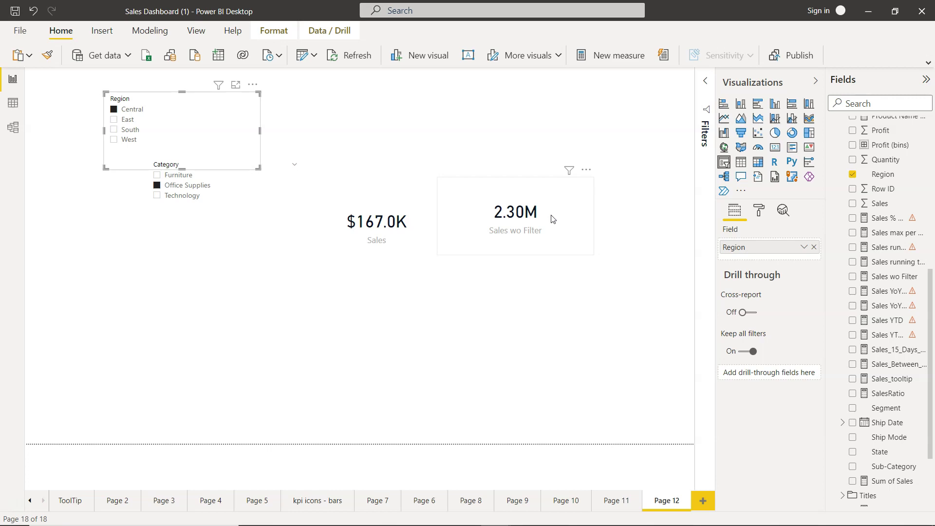
- Select the Sales wo Filter card and display its measure's DAX formula
mouse_move(402, 225)
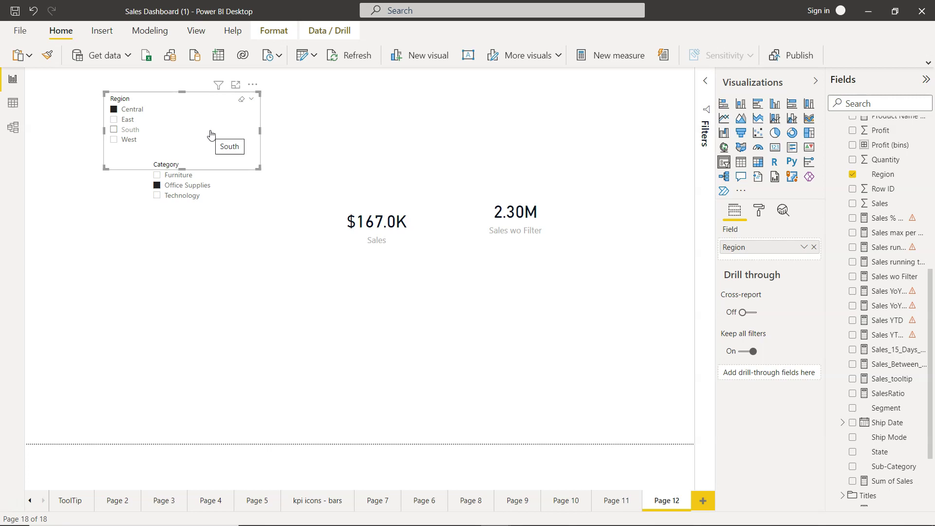
left_click(557, 216)
left_click(881, 279)
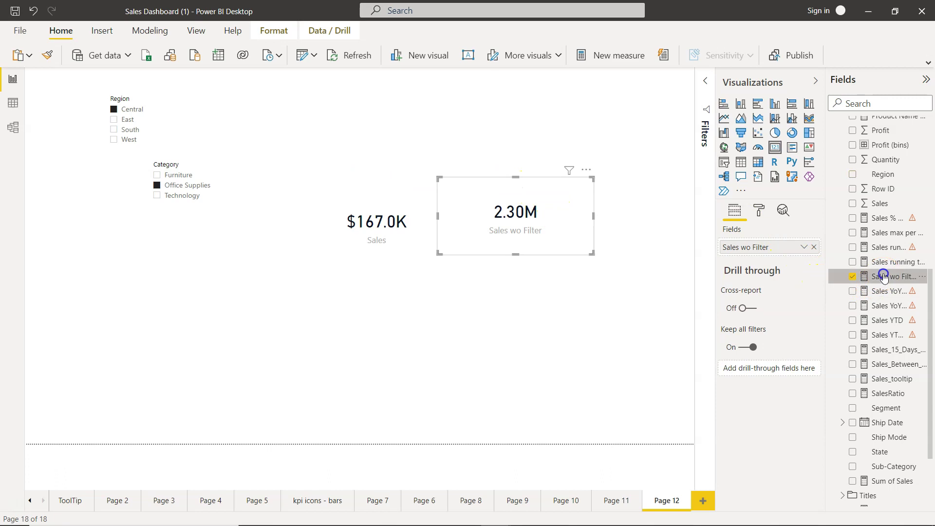